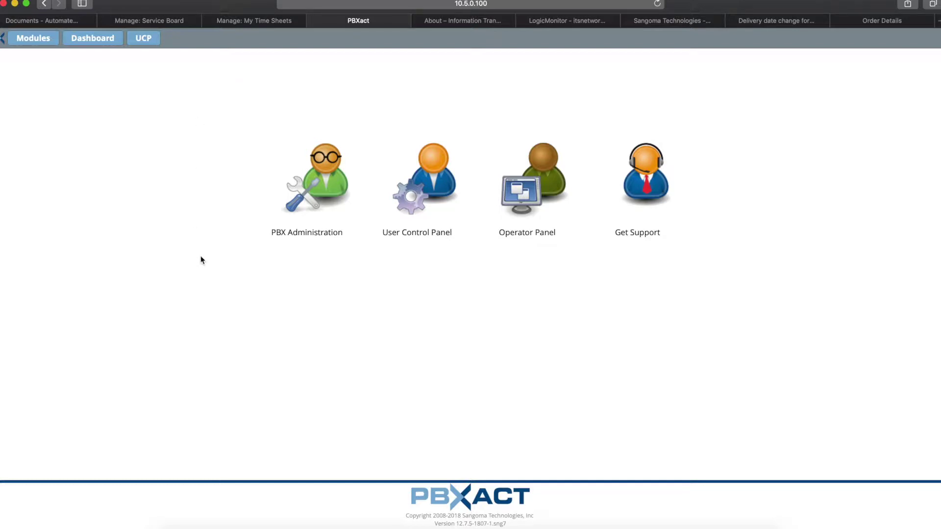
# Step: Log in to PBX Administration with the saved administrator username and password
pyautogui.click(465, 5)
pyautogui.click(179, 180)
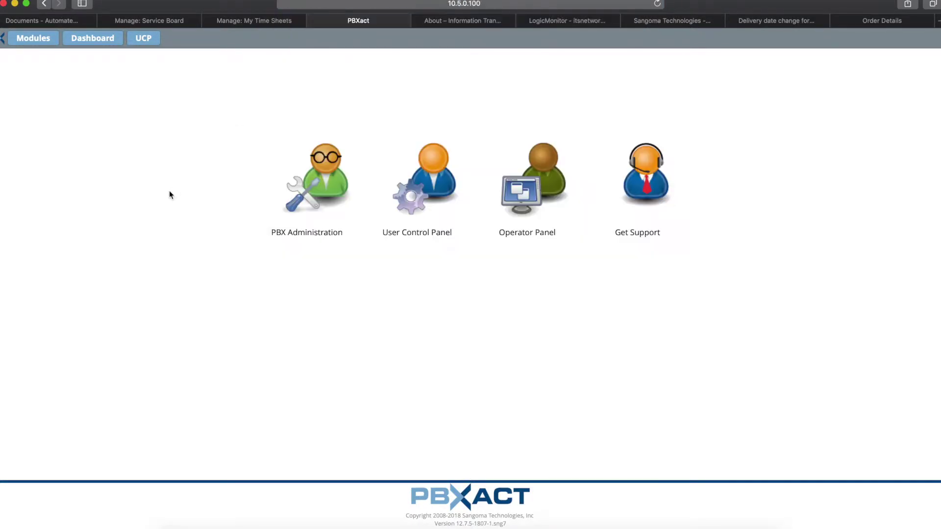
pyautogui.click(313, 189)
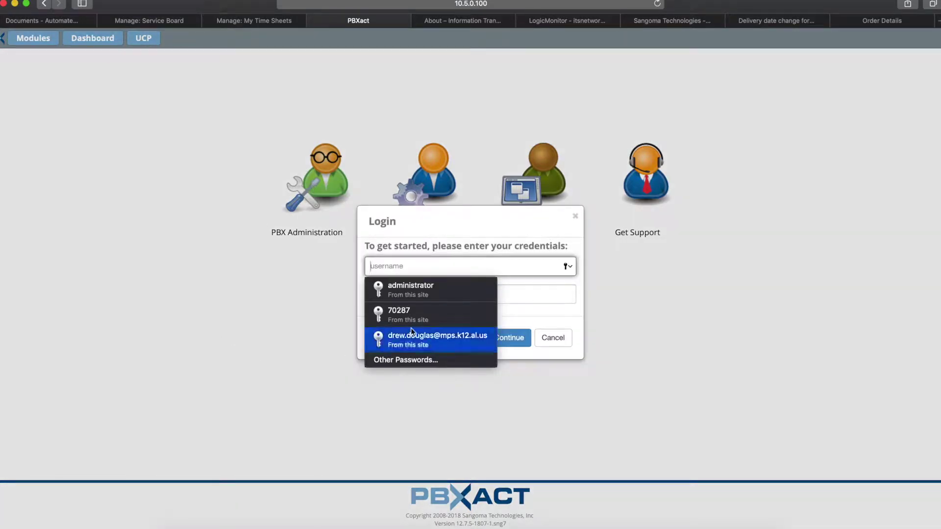
pyautogui.click(420, 294)
pyautogui.click(509, 342)
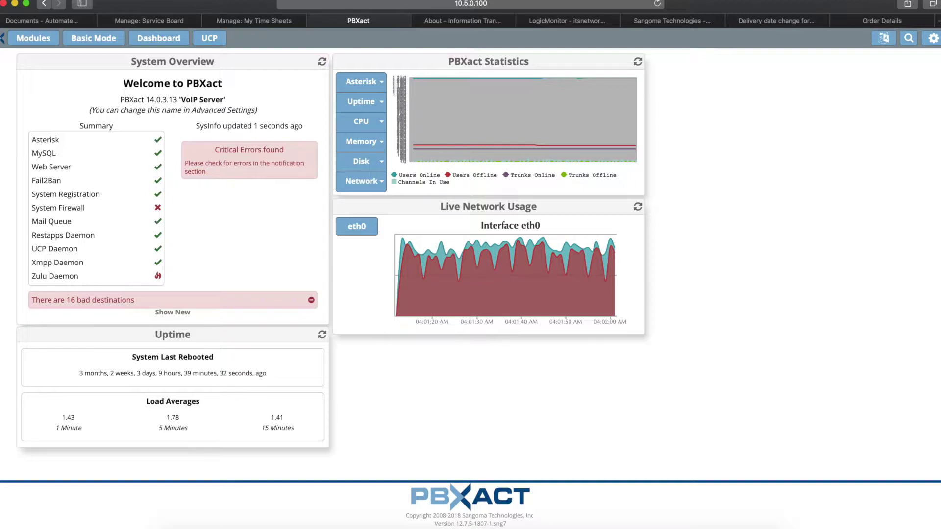
# Step: Open extension 10002, Capitol Heights MS Secretary, for editing from the list of all extensions
pyautogui.click(97, 39)
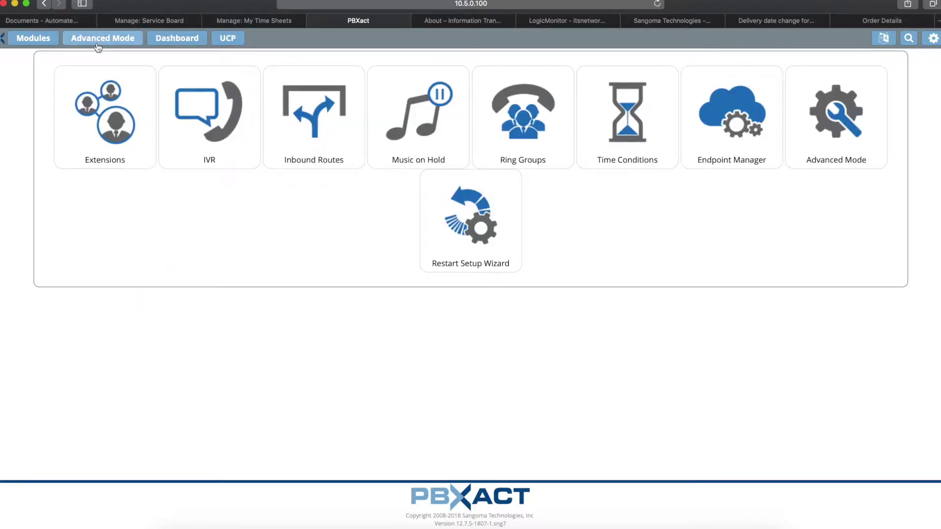
pyautogui.click(101, 39)
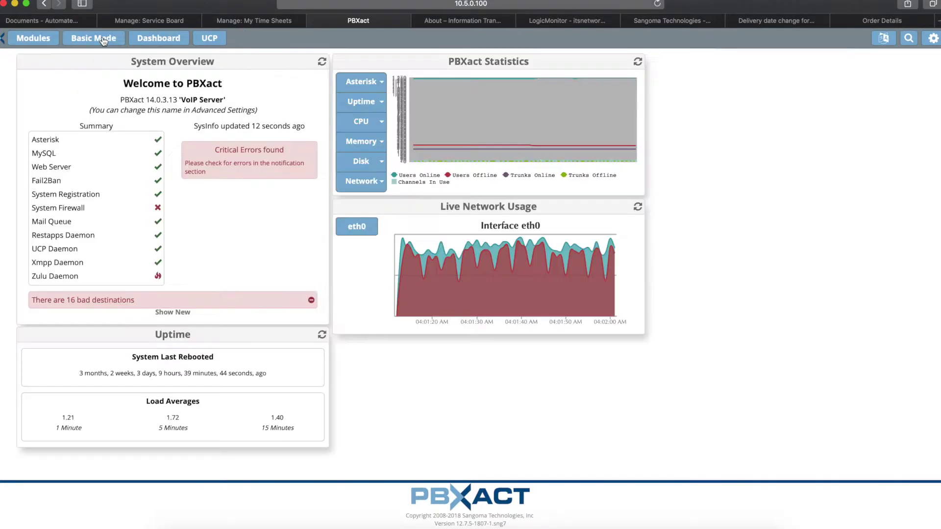
pyautogui.click(39, 38)
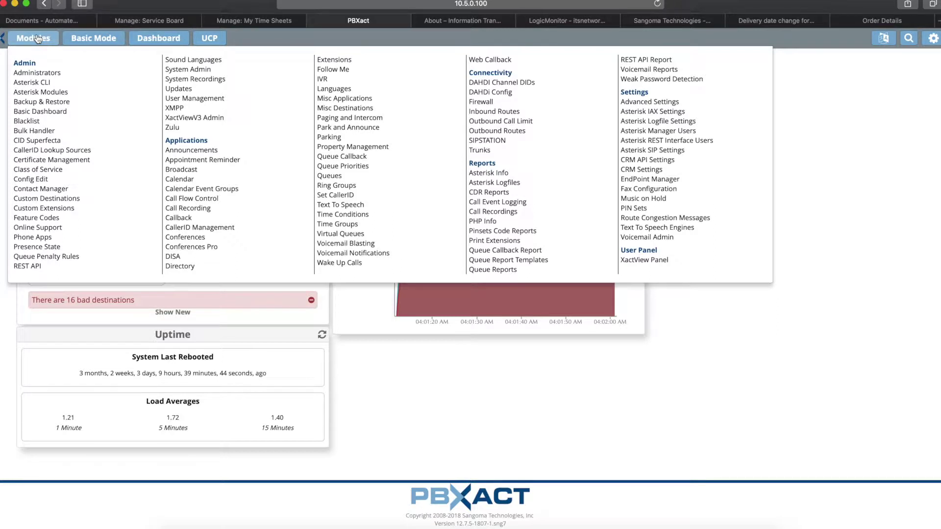
pyautogui.click(322, 63)
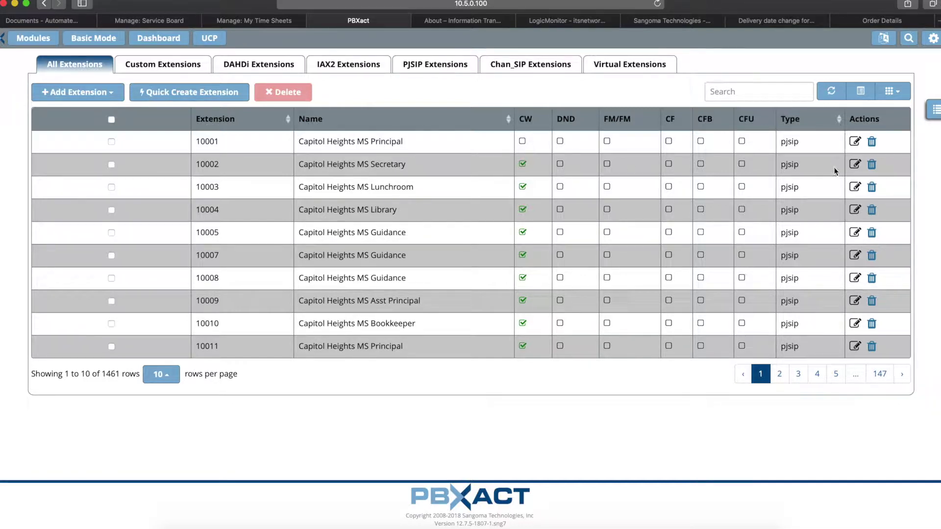
pyautogui.click(857, 167)
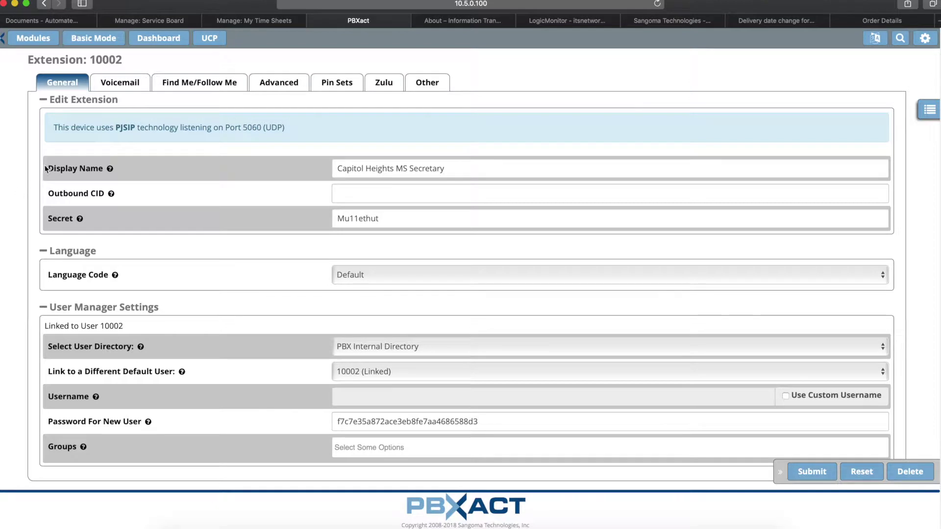
# Step: Enable Find Me/Follow Me for extension 10002 and view the help for the Enabled setting
pyautogui.click(178, 85)
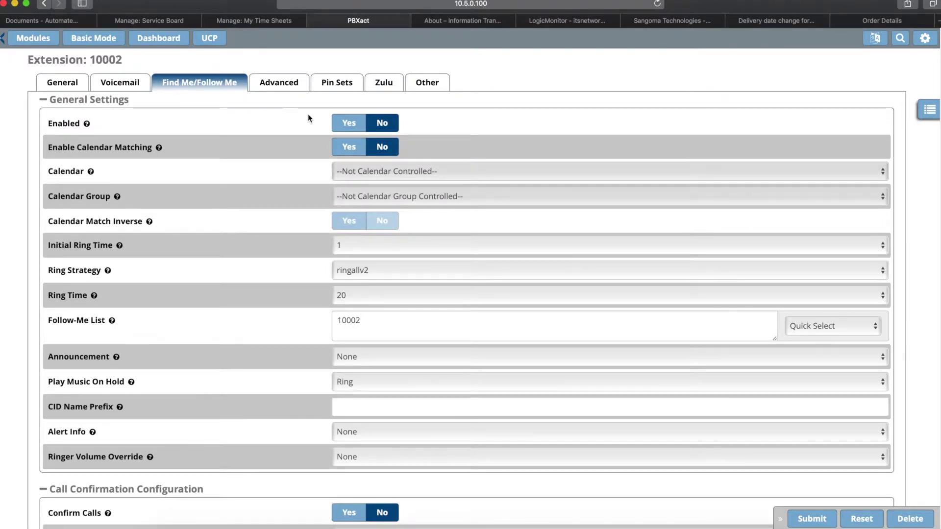
pyautogui.click(344, 123)
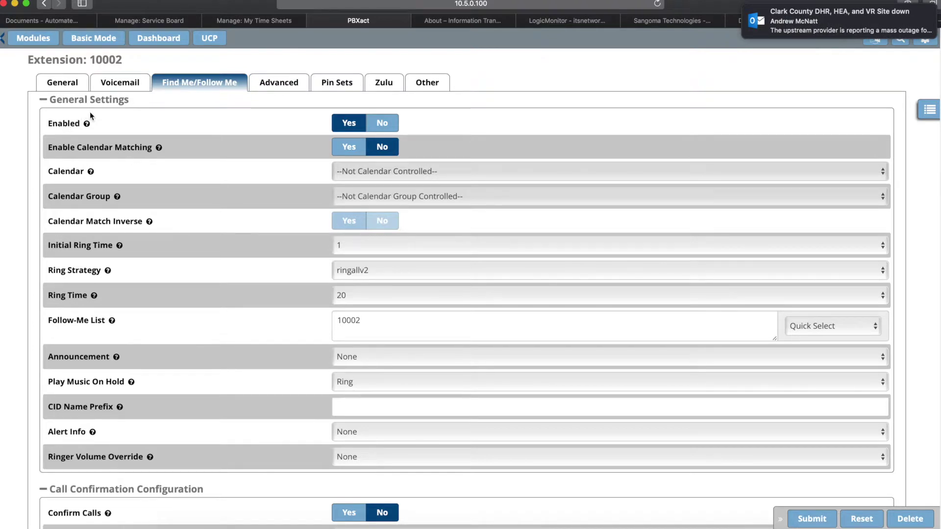
pyautogui.moveTo(89, 124)
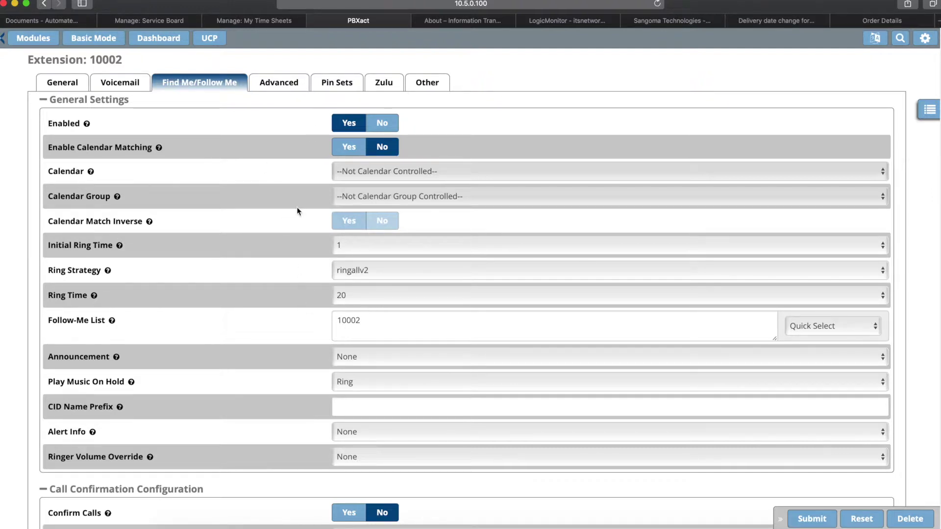
# Step: Set the Initial Ring Time in the Find Me/Follow Me general settings to 10
pyautogui.scroll(-1, 245, 280)
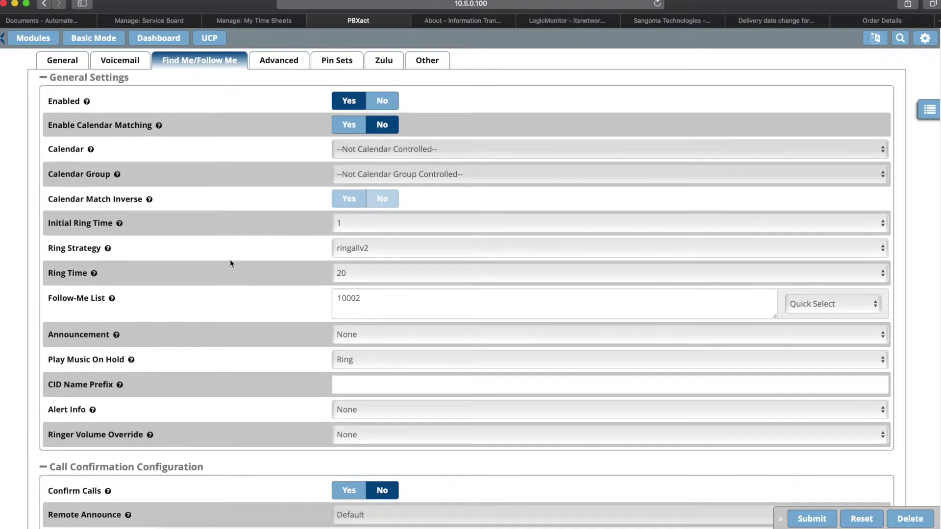
pyautogui.click(355, 227)
pyautogui.click(355, 323)
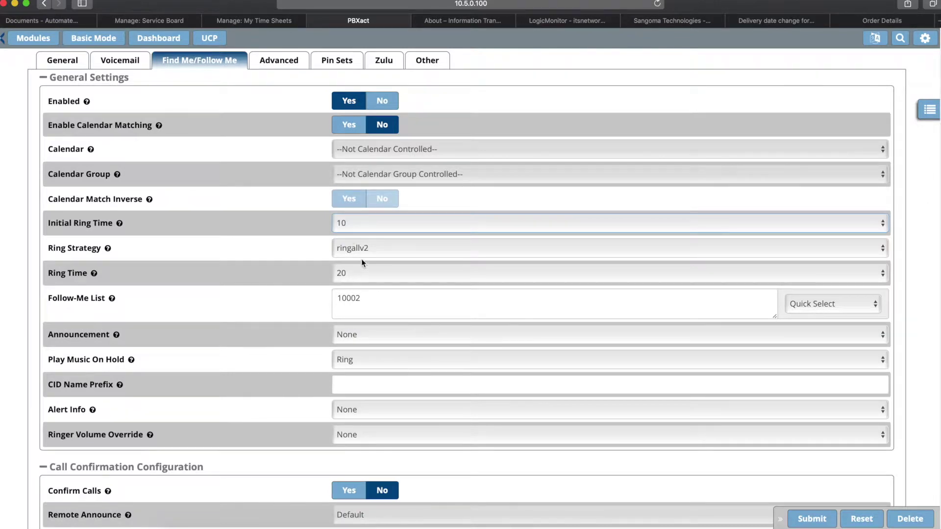
pyautogui.click(361, 226)
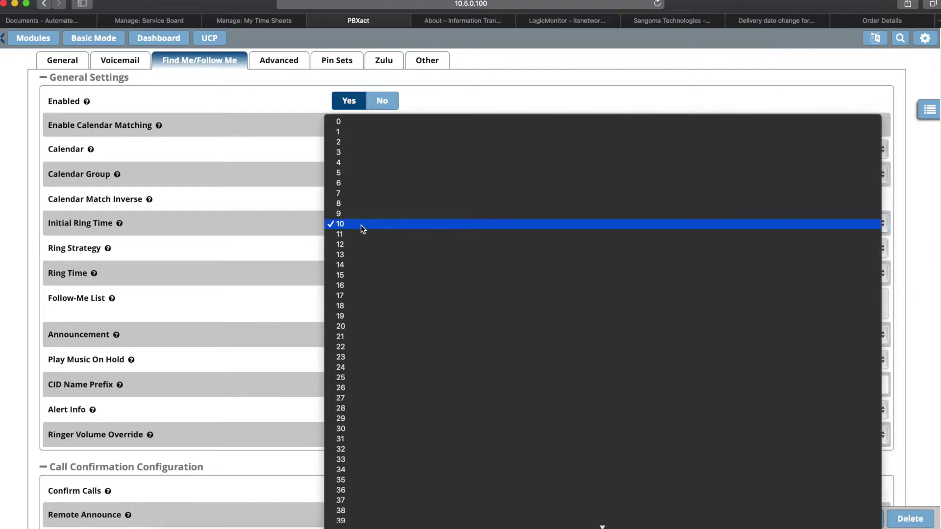
pyautogui.click(361, 225)
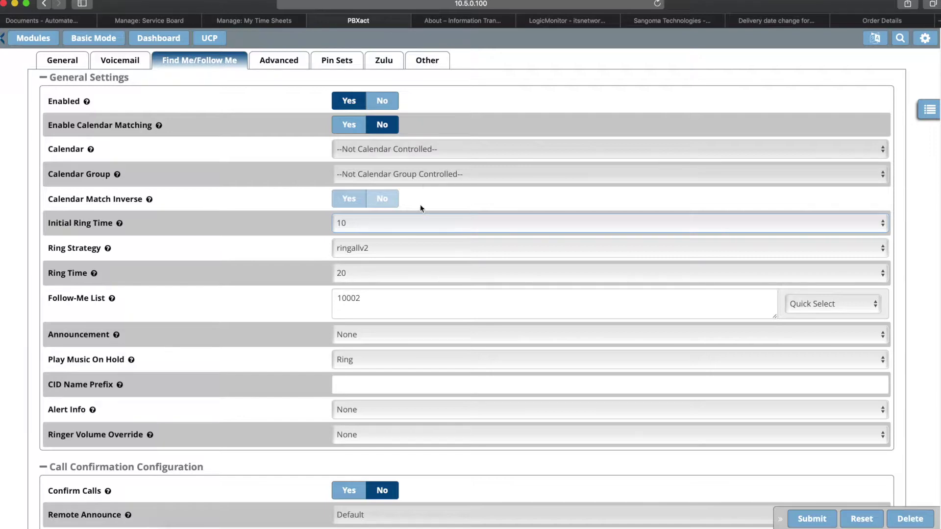
pyautogui.click(352, 227)
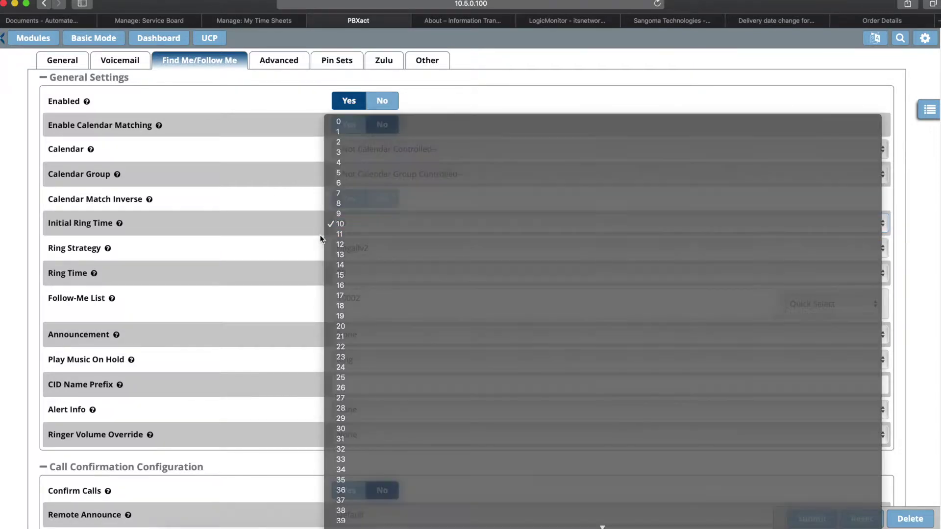
pyautogui.click(320, 235)
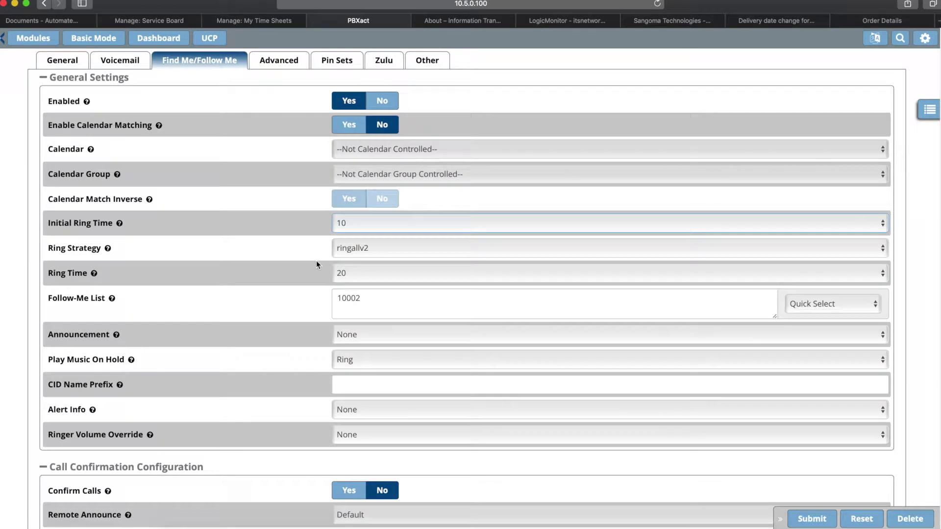
# Step: Review the available Ring Strategy options and read the help for Ring Strategy and Ring Time
pyautogui.click(368, 248)
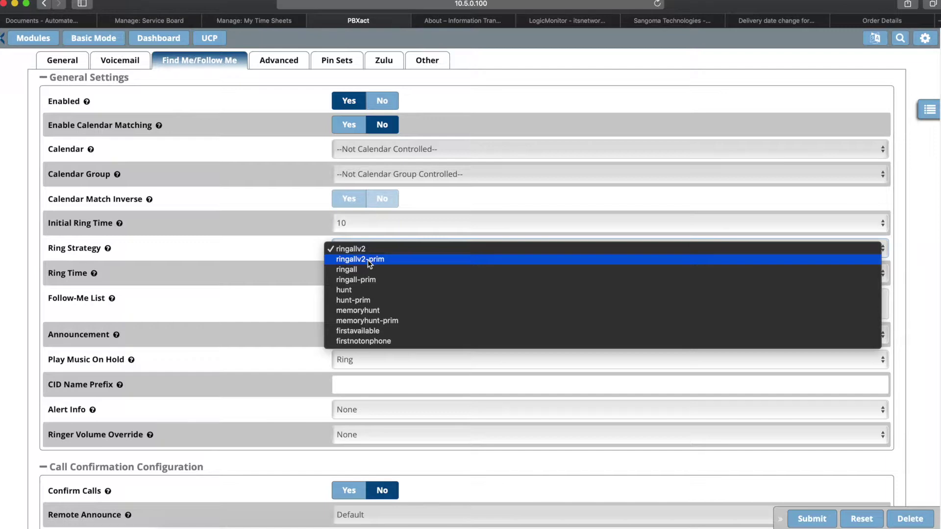
pyautogui.click(189, 247)
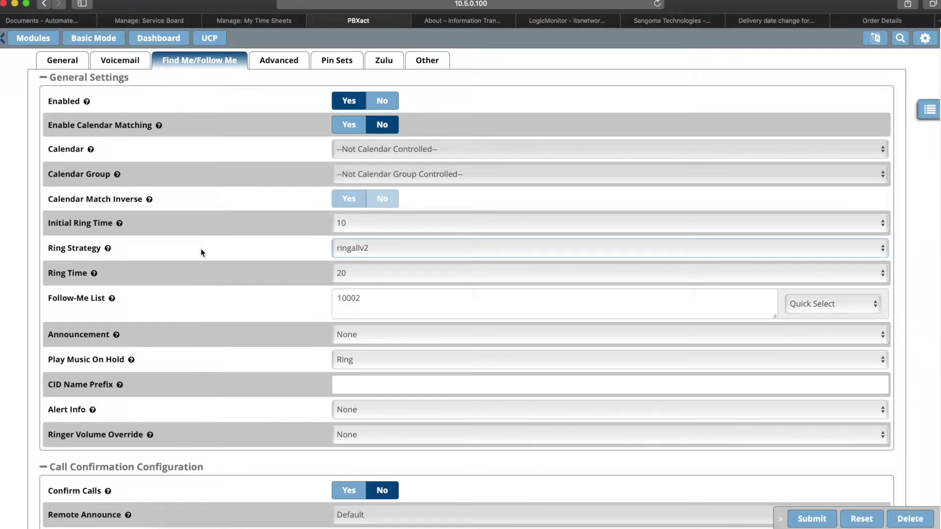
pyautogui.moveTo(107, 249)
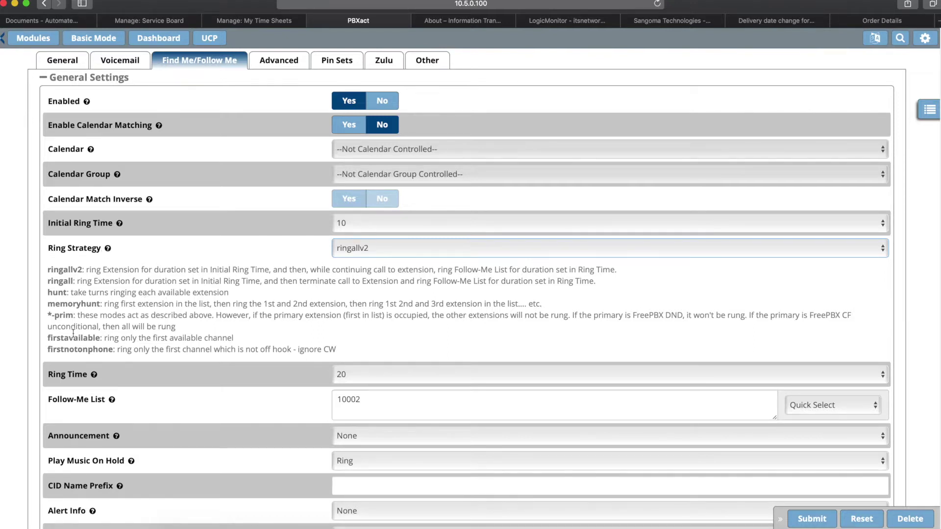
pyautogui.click(70, 314)
pyautogui.moveTo(70, 314); pyautogui.dragTo(140, 307)
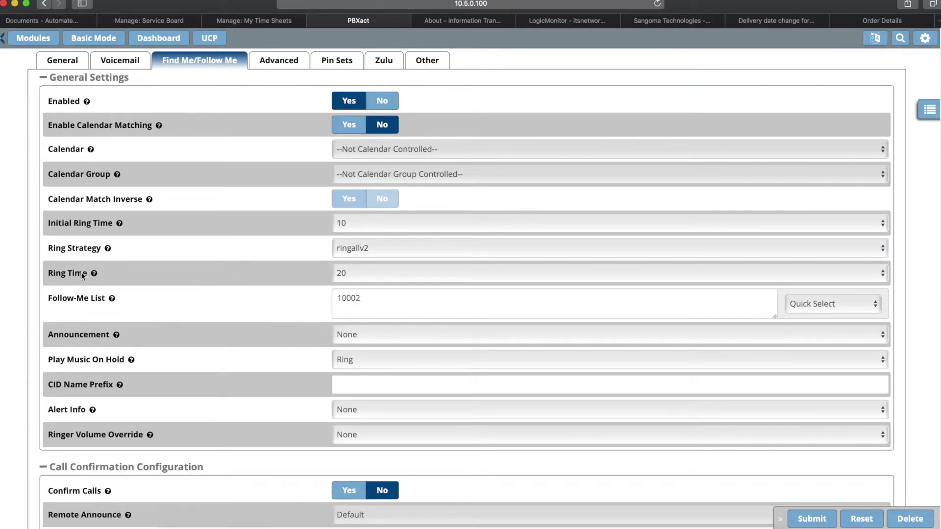
pyautogui.moveTo(98, 275)
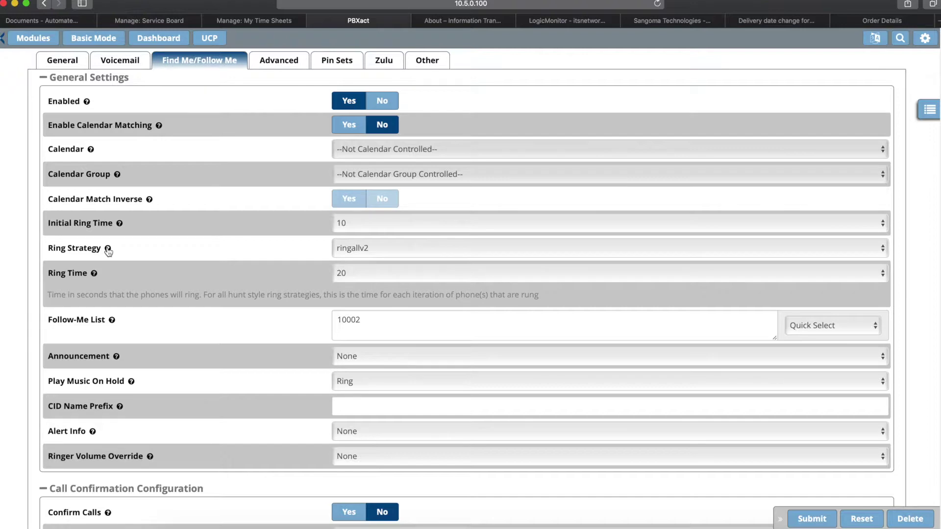
pyautogui.moveTo(110, 249)
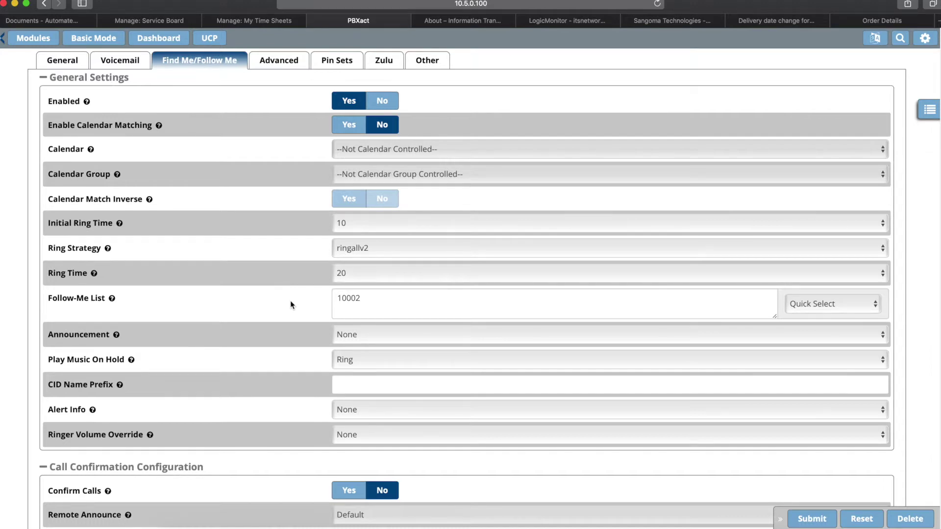
# Step: Add extension 10001 on a new line below 10002 in the Follow-Me List
pyautogui.scroll(-2, 291, 305)
pyautogui.click(375, 239)
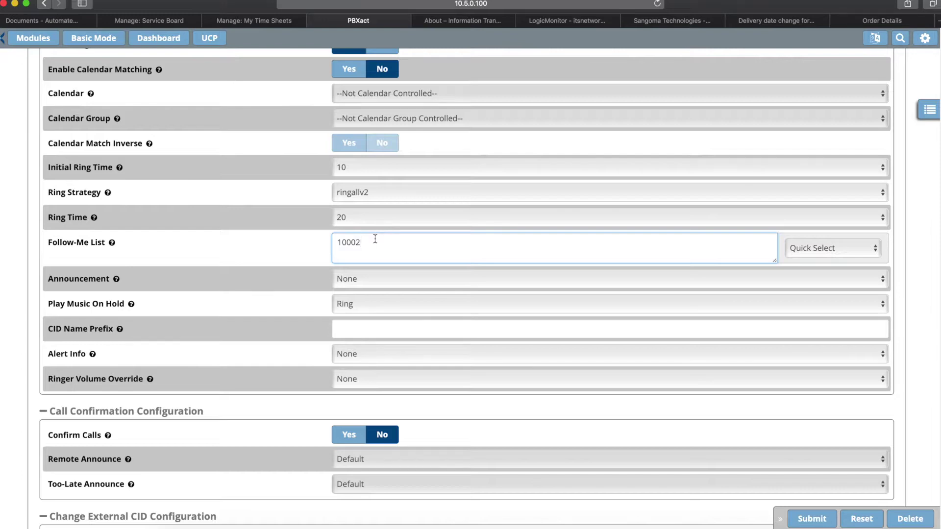
pyautogui.scroll(3, 375, 239)
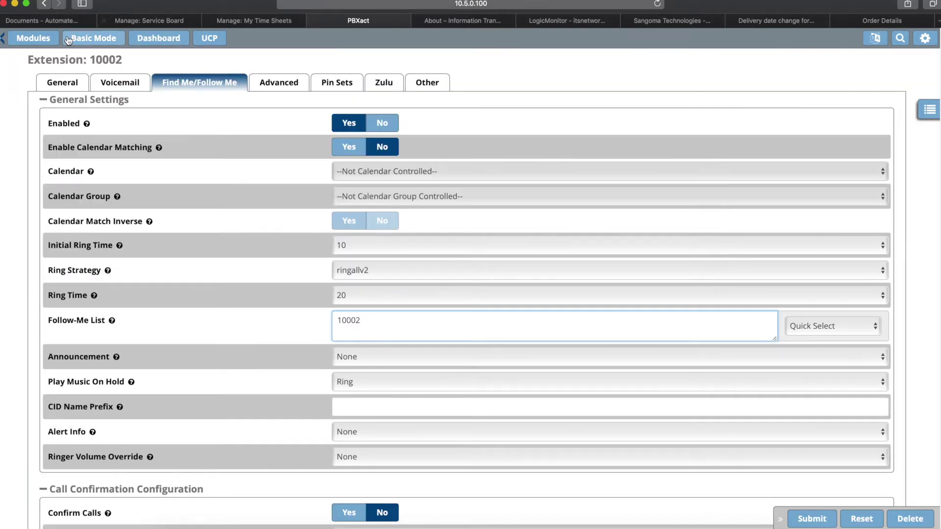
pyautogui.scroll(-3, 380, 305)
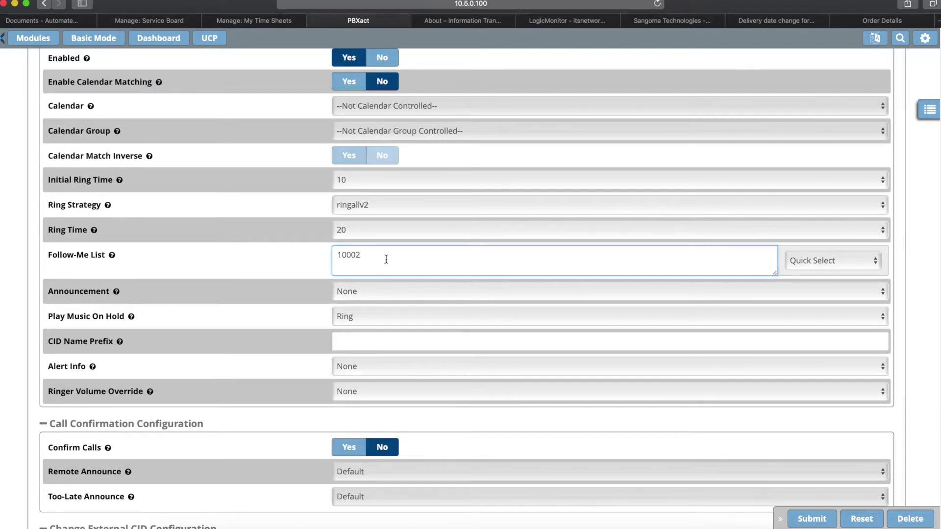
pyautogui.press('Return')
pyautogui.write('10001')
# Step: Review the remaining Find Me/Follow Me settings, from Announcement and Play Music On Hold to the No Answer destination
pyautogui.scroll(-1, 286, 275)
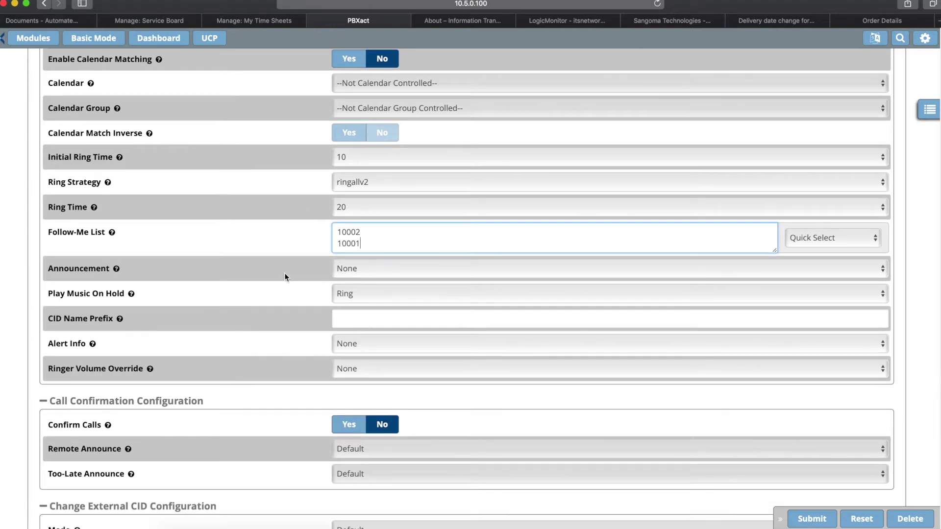
pyautogui.scroll(-1, 286, 277)
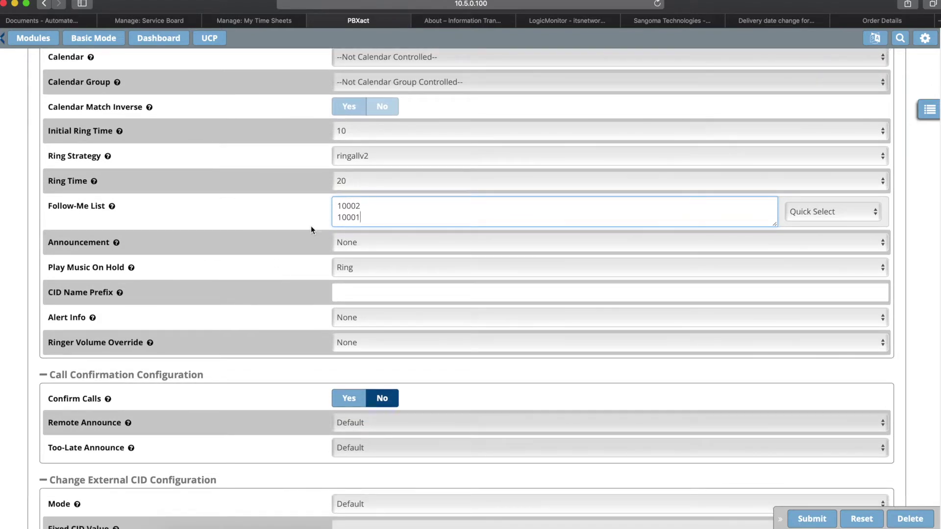
pyautogui.moveTo(118, 242)
pyautogui.moveTo(131, 269)
pyautogui.scroll(-3, 190, 278)
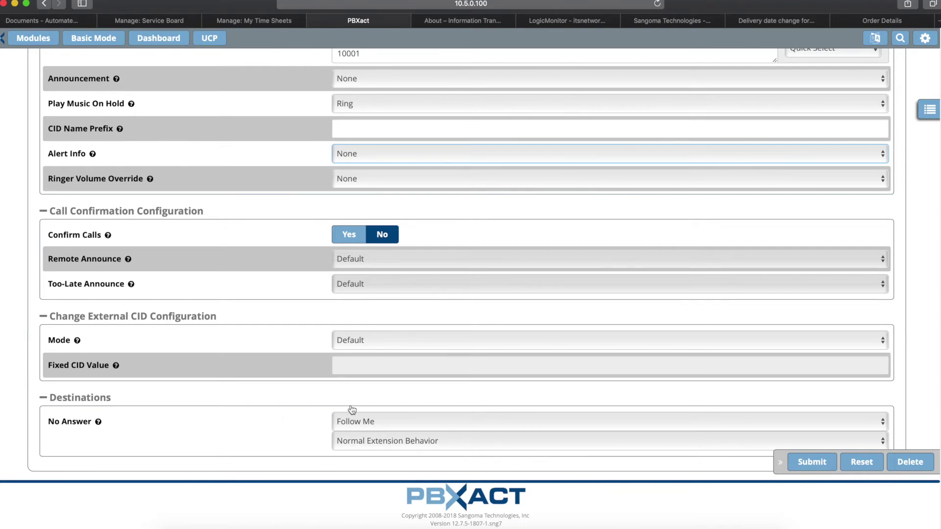
# Step: Examine the extension's Advanced settings, including the Optional Destinations for No Answer, Busy and Not Reachable calls
pyautogui.scroll(5, 351, 411)
pyautogui.click(282, 88)
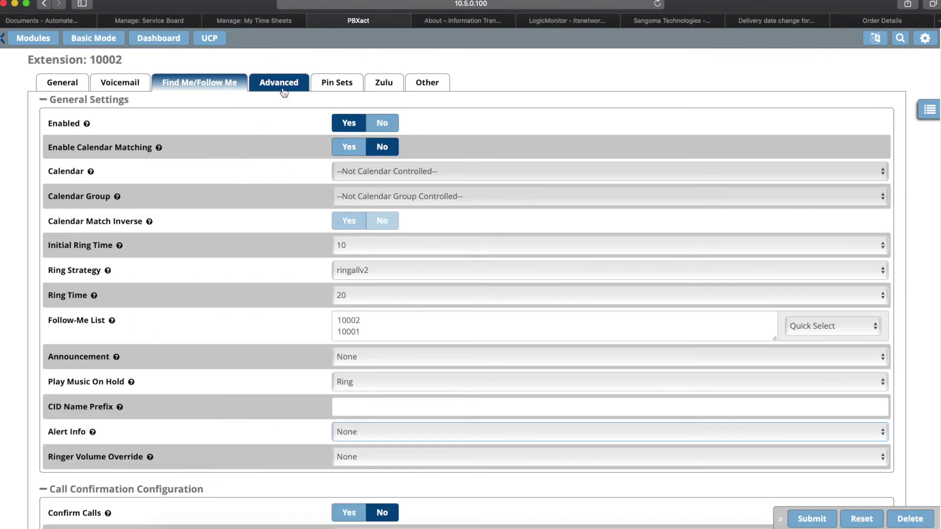
pyautogui.scroll(-10, 283, 382)
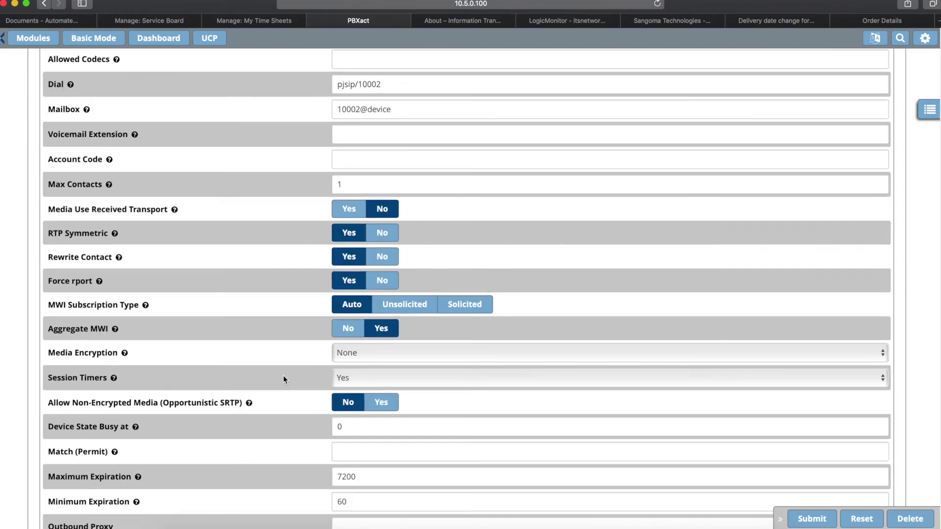
pyautogui.scroll(-2, 283, 379)
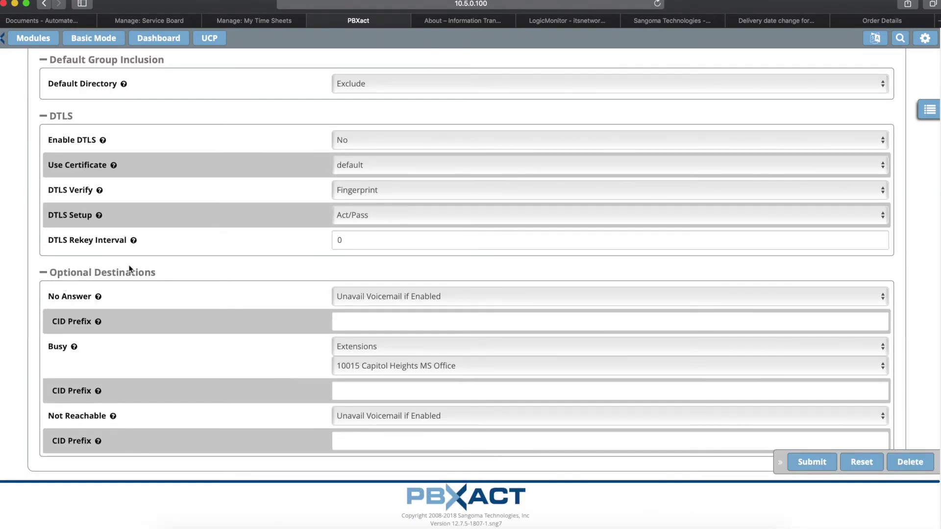
pyautogui.moveTo(10, 280); pyautogui.dragTo(222, 440)
pyautogui.click(221, 440)
pyautogui.scroll(20, 225, 365)
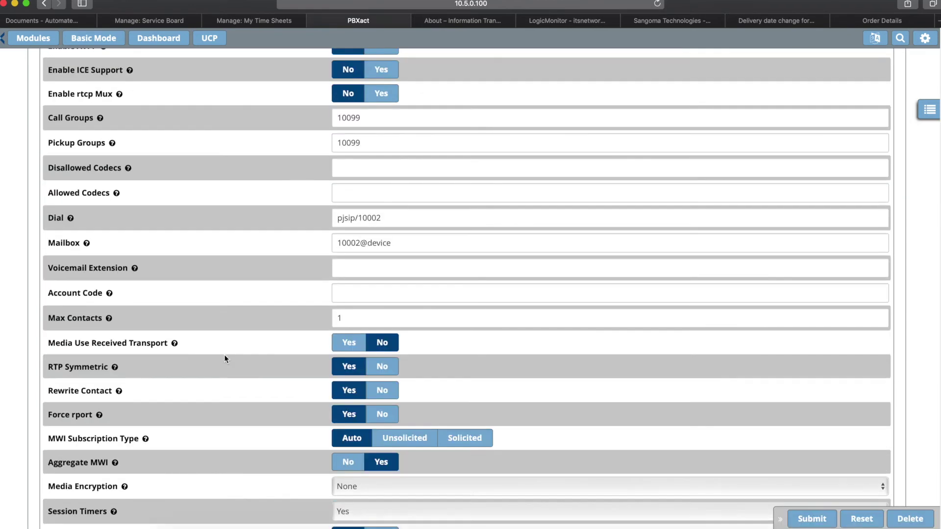
pyautogui.scroll(-15, 295, 343)
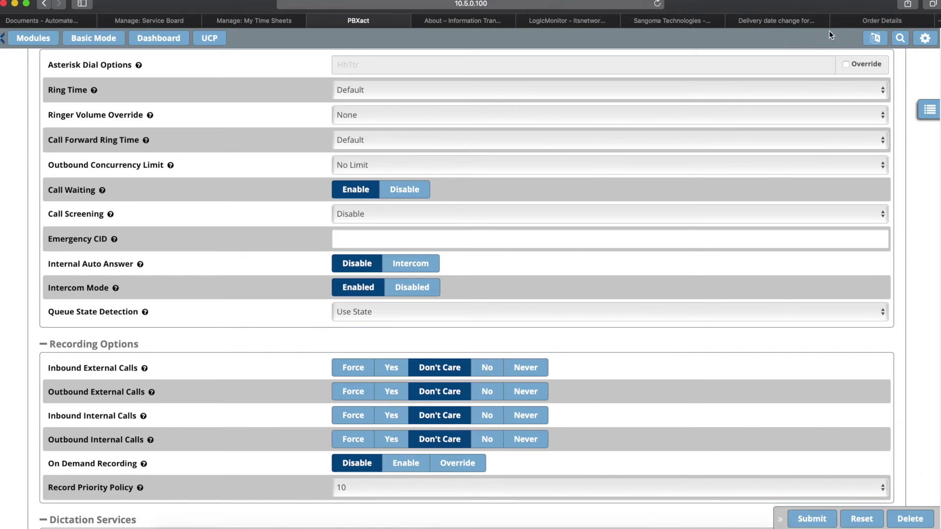
pyautogui.scroll(10, 244, 375)
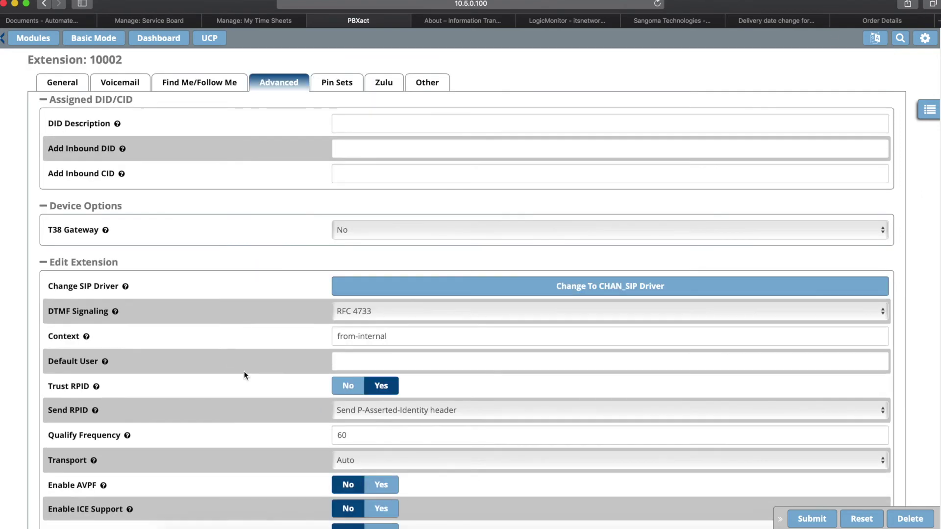